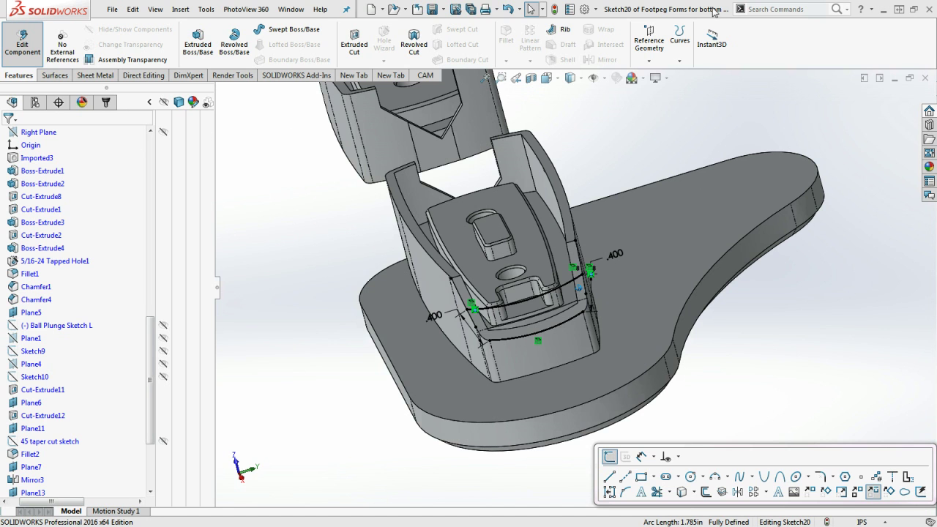
# Close Sketch20 of the Footpeg Forms for bottom cuts -R part by rebuilding the model.
pyautogui.click(149, 147)
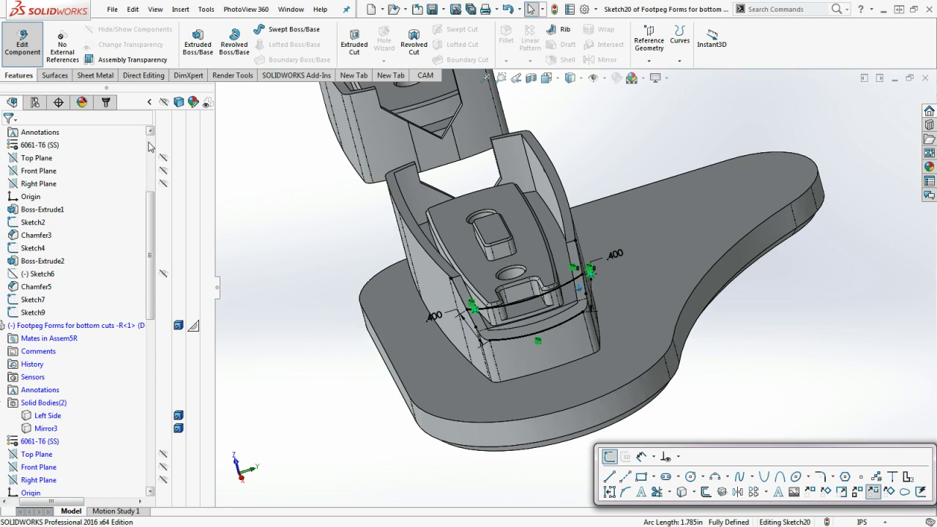
pyautogui.rightClick(87, 327)
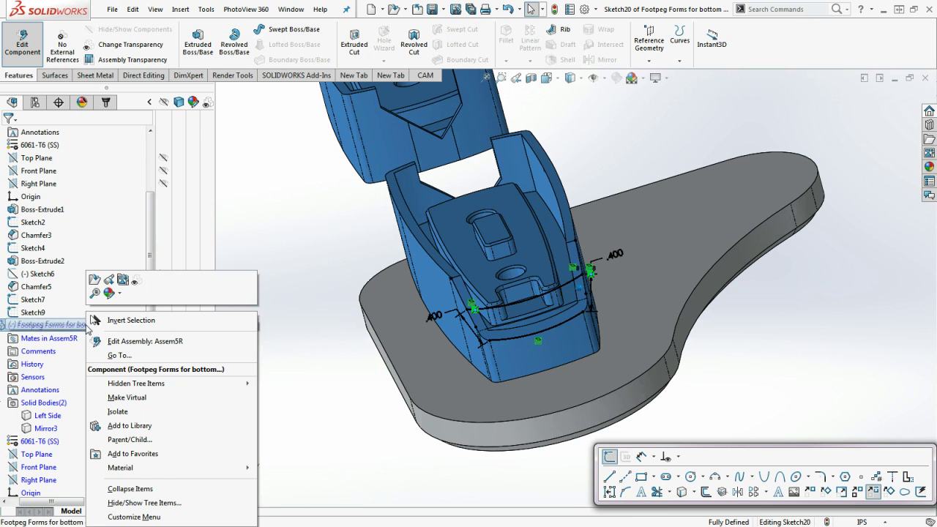
pyautogui.click(338, 249)
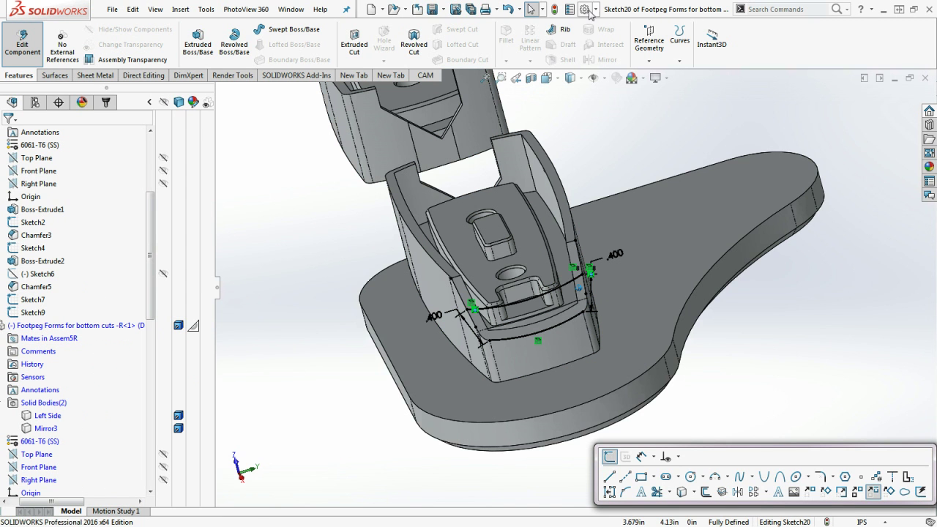
pyautogui.click(555, 9)
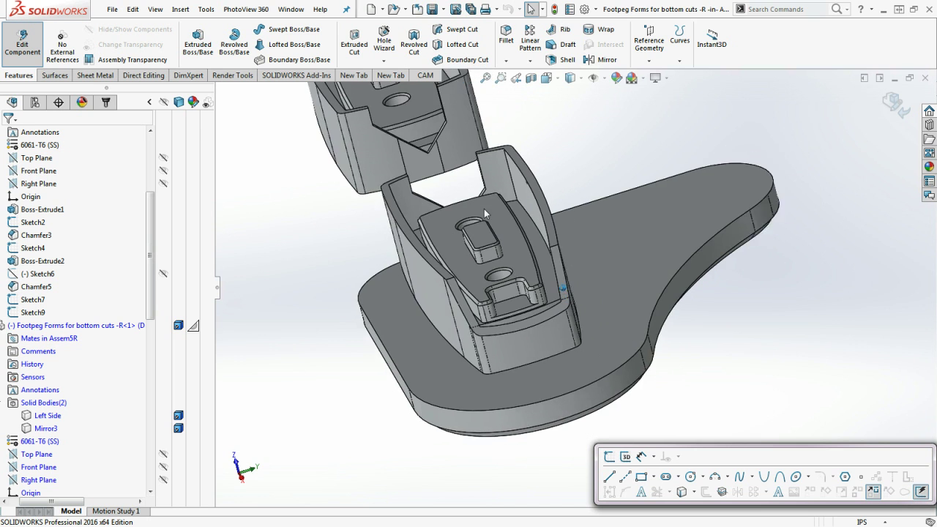
# Save the part and return to editing the assembly.
pyautogui.click(433, 9)
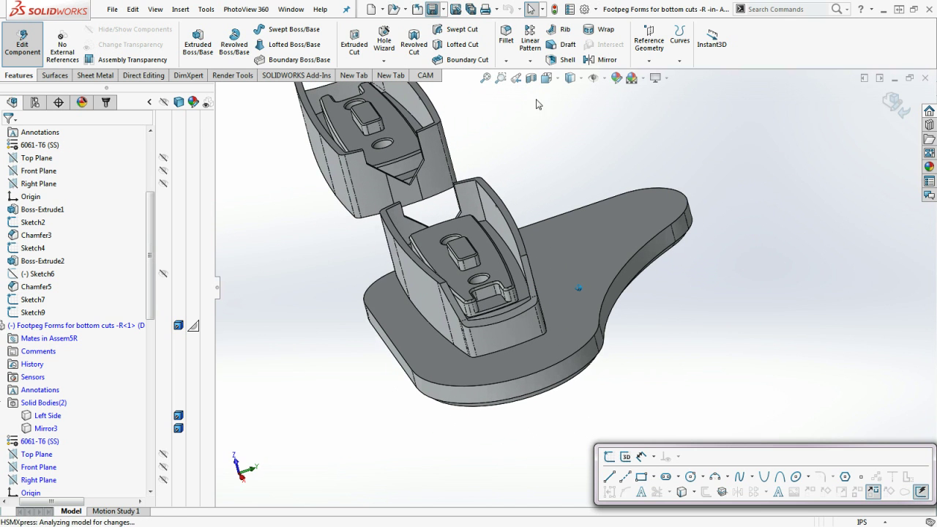
pyautogui.click(893, 106)
pyautogui.moveTo(237, 263); pyautogui.dragTo(551, 318, button='middle')
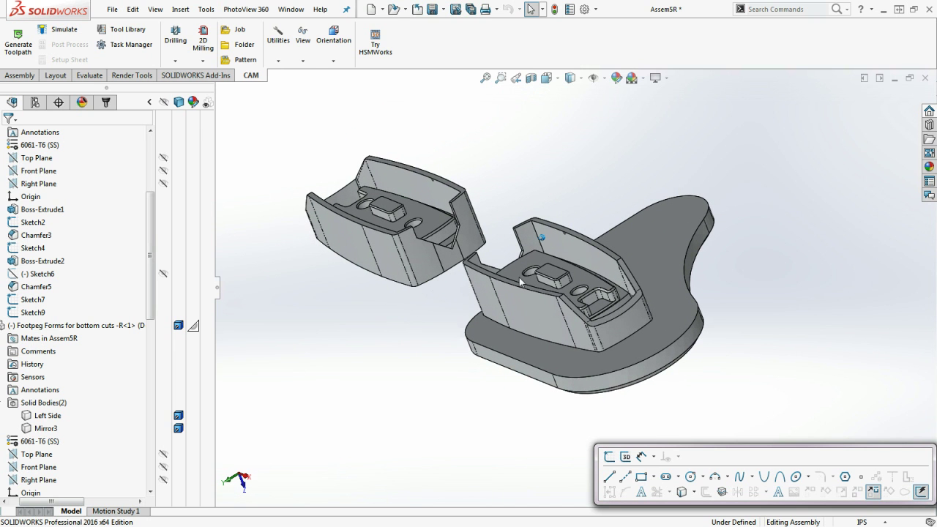
# Examine the Footpeg Forms component and the Cut Taper toolpath among the CAM operations from several angles.
pyautogui.click(91, 330)
pyautogui.moveTo(330, 213); pyautogui.dragTo(532, 292, button='middle')
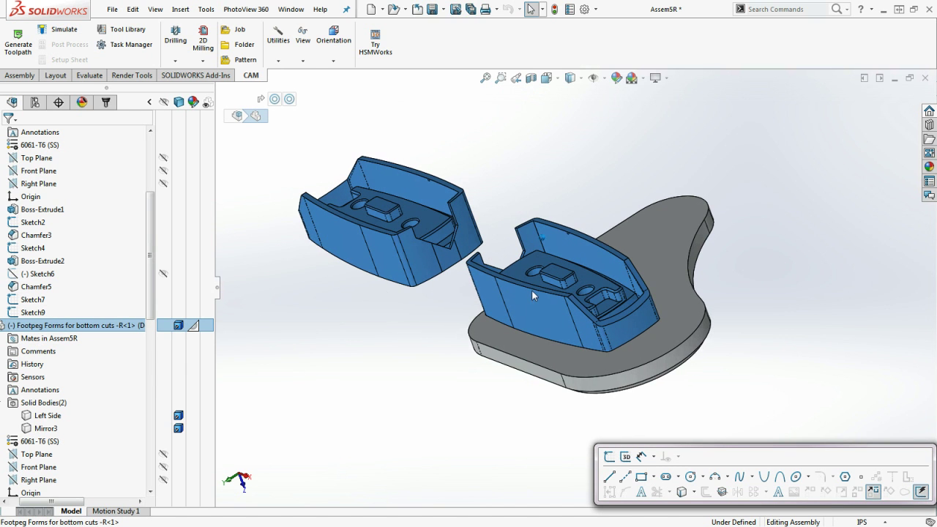
pyautogui.moveTo(340, 246); pyautogui.dragTo(691, 307, button='middle')
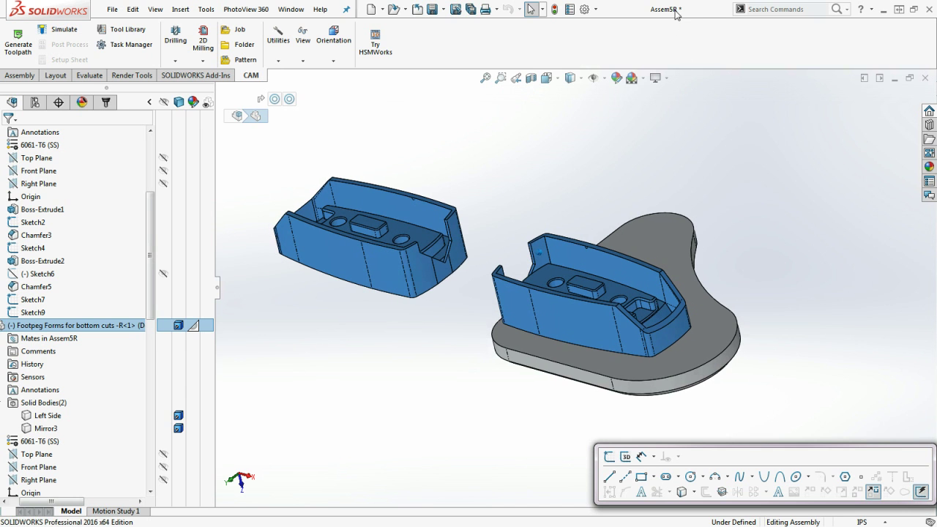
pyautogui.moveTo(705, 201); pyautogui.dragTo(684, 300, button='middle')
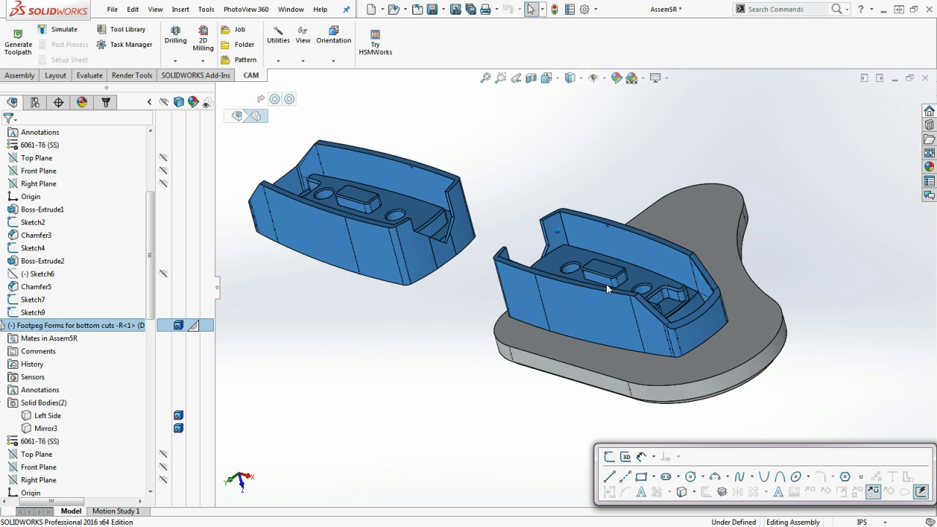
pyautogui.click(105, 102)
pyautogui.scroll(-2, 745, 354)
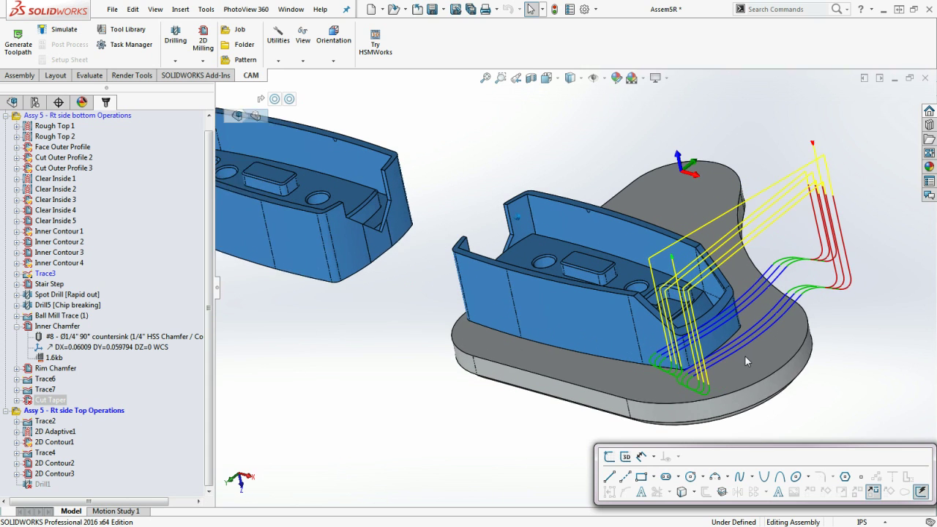
pyautogui.moveTo(596, 373); pyautogui.dragTo(635, 276, button='middle')
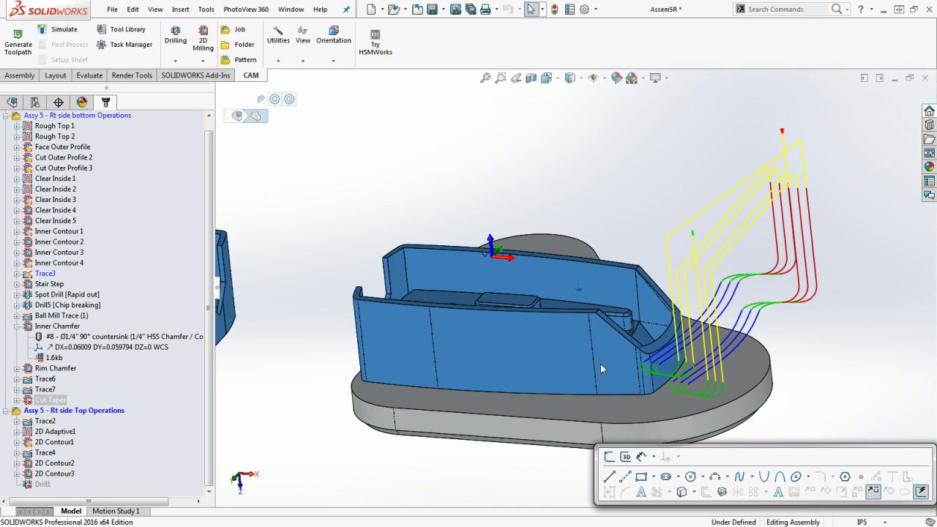
pyautogui.moveTo(646, 273); pyautogui.dragTo(686, 333, button='middle')
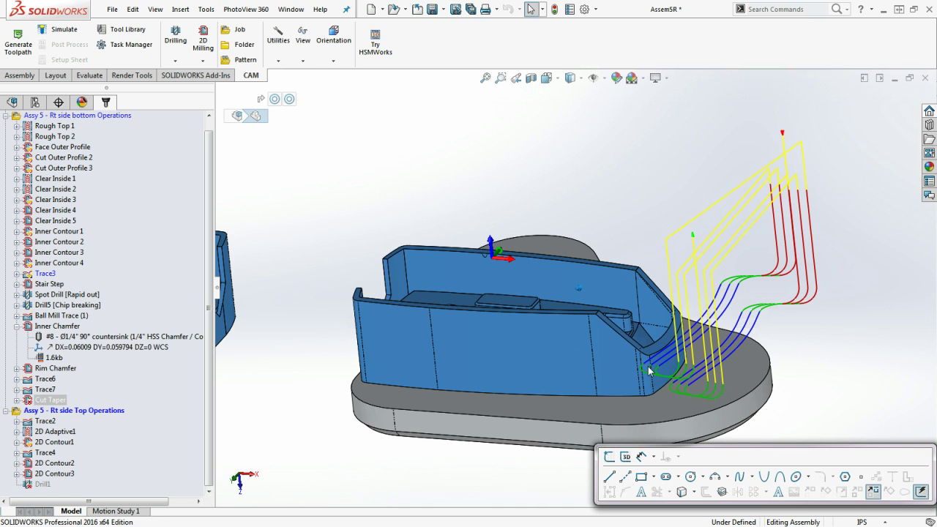
pyautogui.moveTo(648, 371); pyautogui.dragTo(714, 284, button='middle')
pyautogui.keyDown('ctrl'); pyautogui.moveTo(623, 278); pyautogui.dragTo(218, 404, button='middle'); pyautogui.keyUp('ctrl')
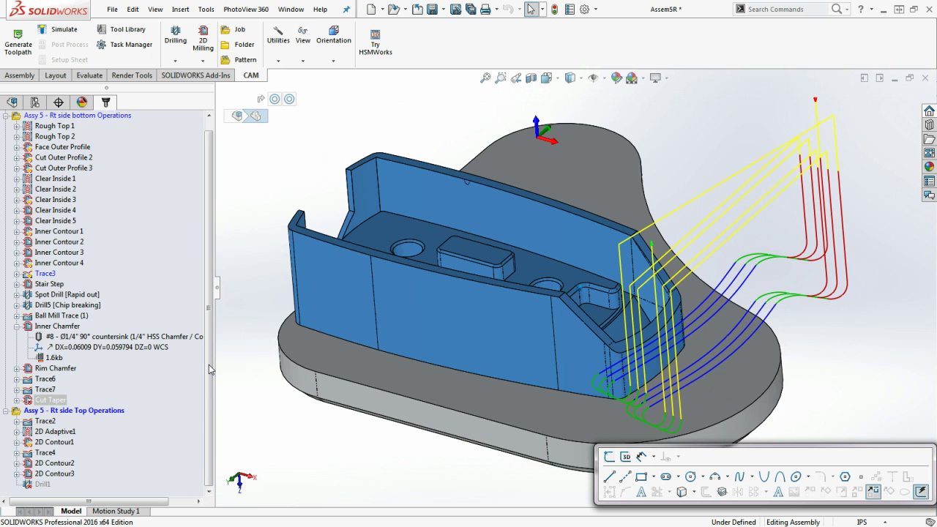
pyautogui.click(240, 208)
# Review the Cut Taper operation's tool settings and selected contours, leaving its editor without changes.
pyautogui.rightClick(48, 400)
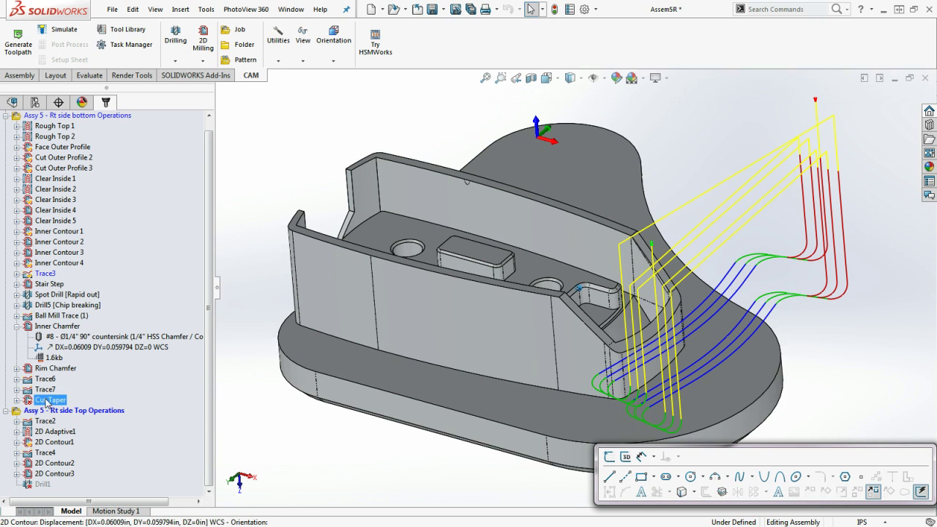
pyautogui.click(107, 51)
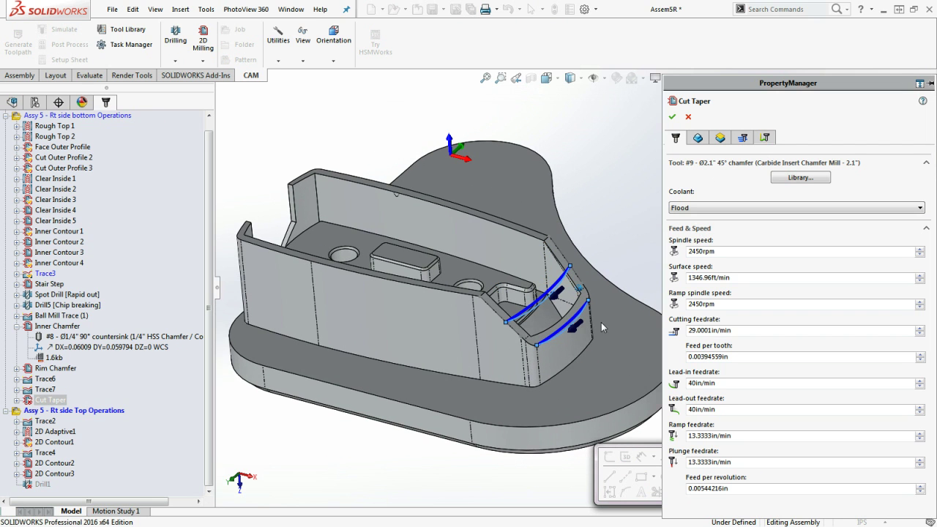
pyautogui.click(688, 117)
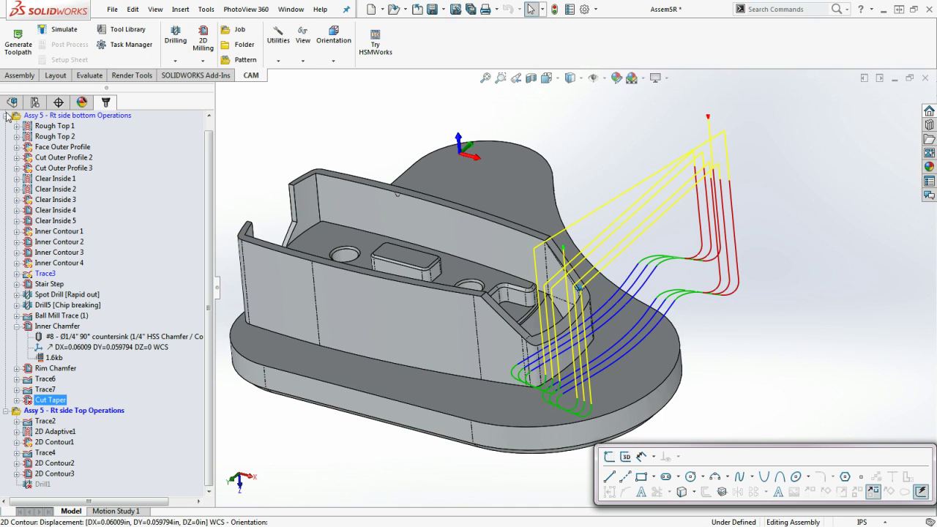
# Start editing the Footpeg Forms for bottom cuts -R part in place within the assembly.
pyautogui.click(12, 102)
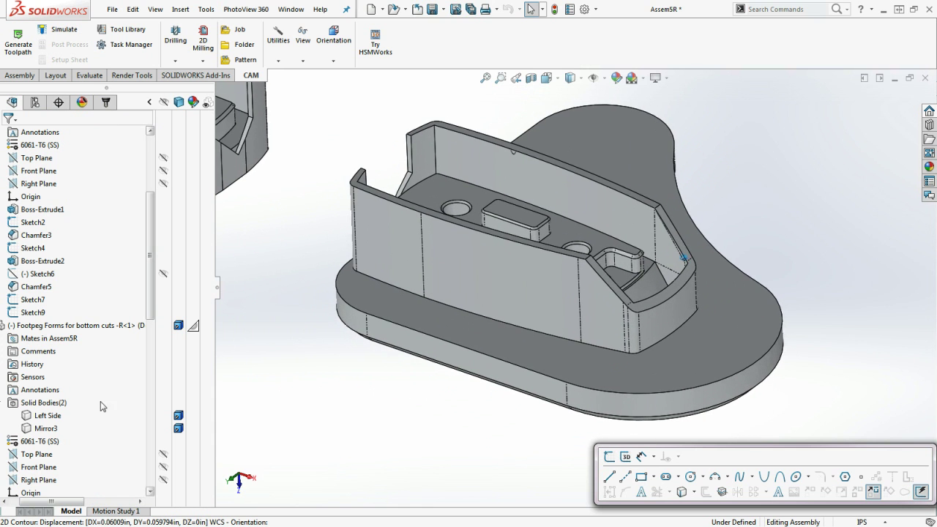
pyautogui.moveTo(148, 254); pyautogui.dragTo(147, 297)
pyautogui.rightClick(77, 196)
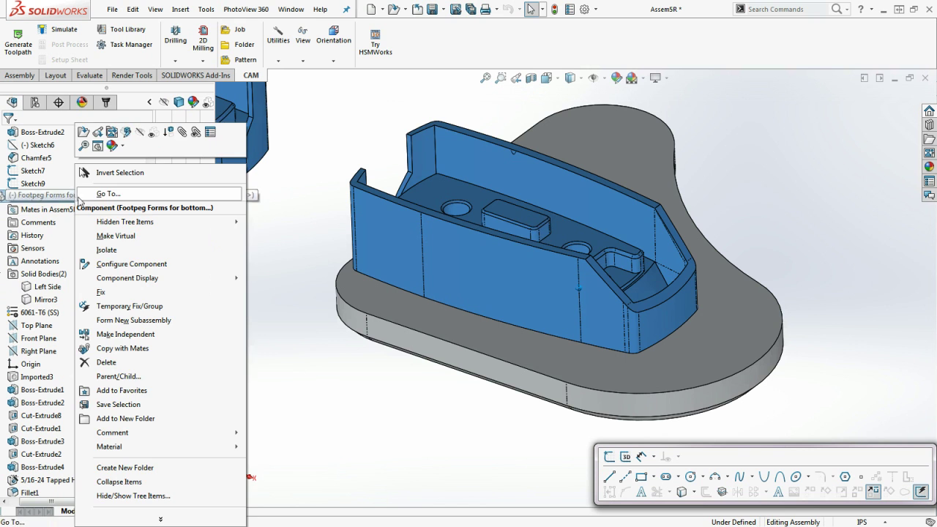
pyautogui.click(127, 133)
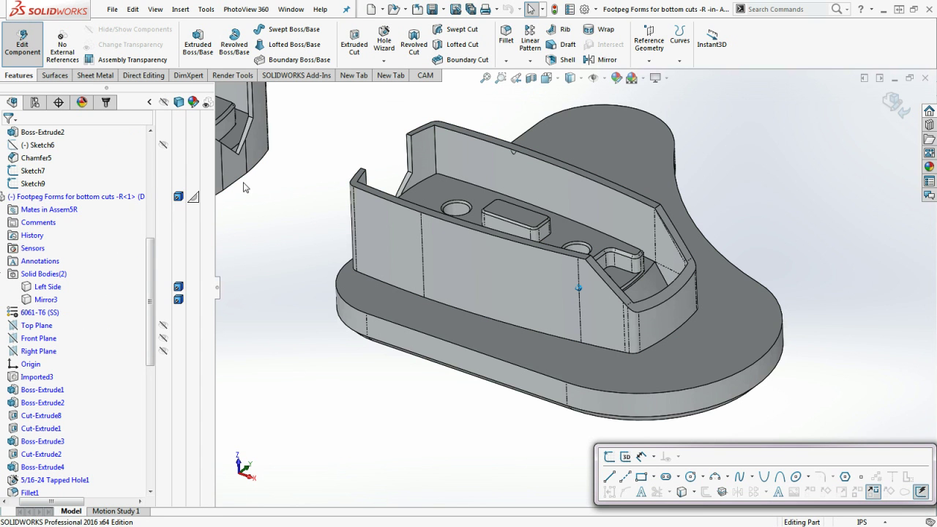
# Open the part's Sketch20 for editing.
pyautogui.moveTo(149, 262); pyautogui.dragTo(151, 355)
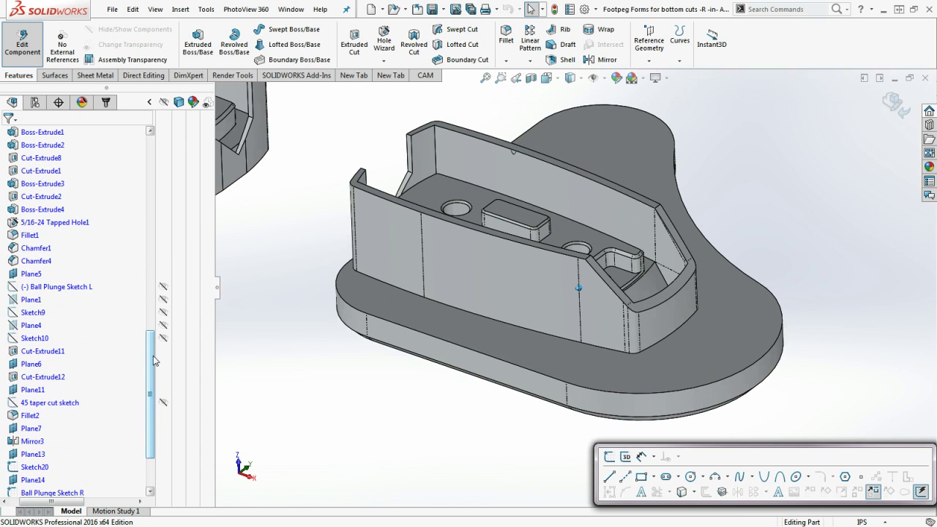
pyautogui.click(35, 467)
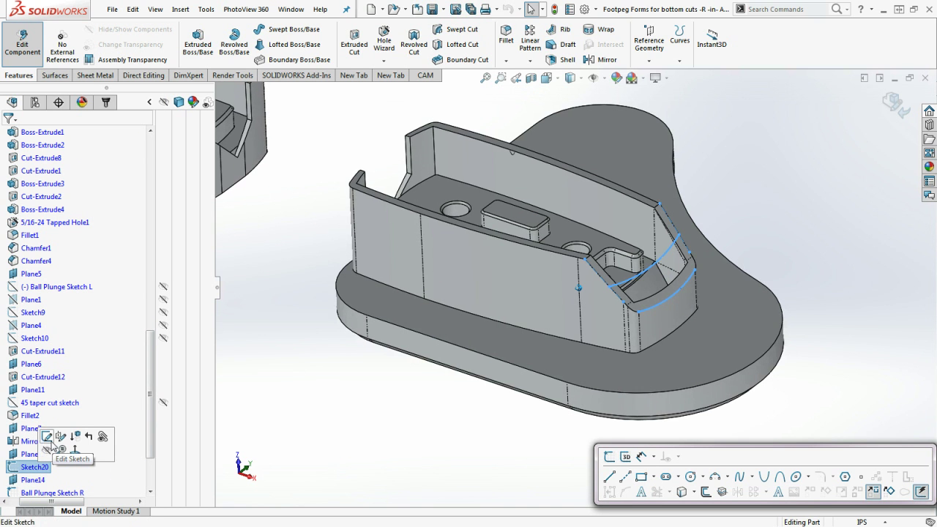
pyautogui.click(47, 436)
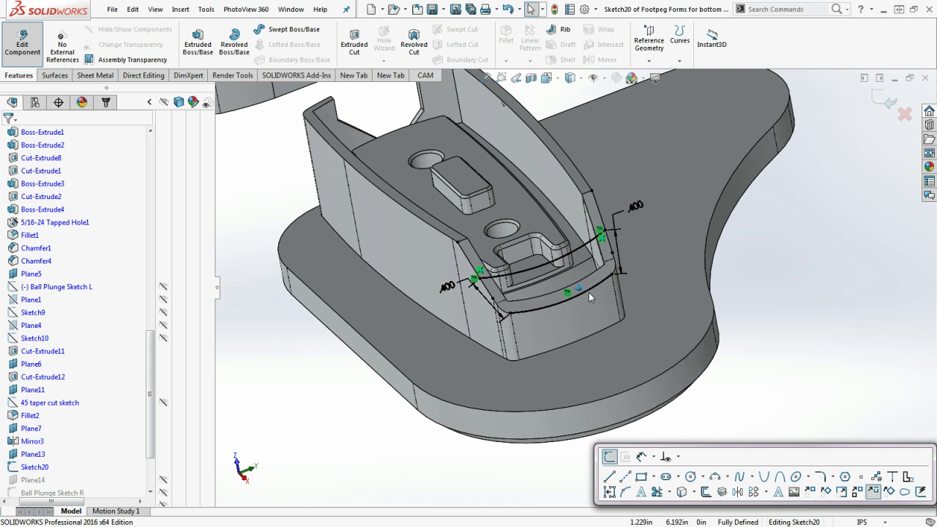
# Offset the spline on the outer end edge 0.300 in inward toward the pocket, with an offset dimension added.
pyautogui.click(594, 288)
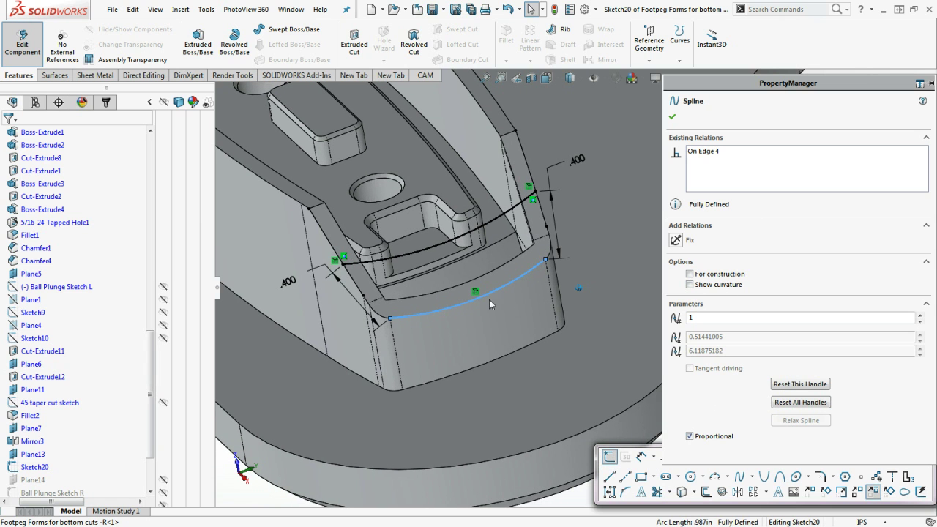
pyautogui.click(705, 492)
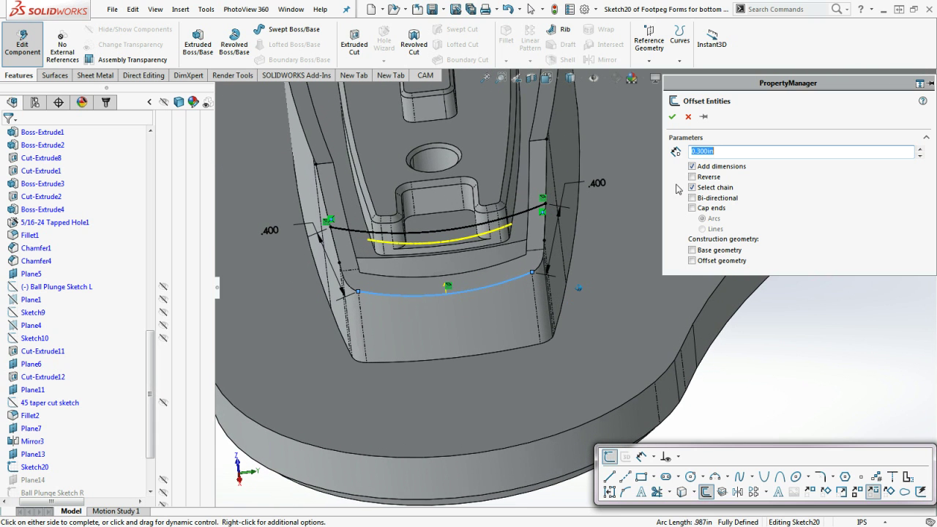
pyautogui.click(672, 117)
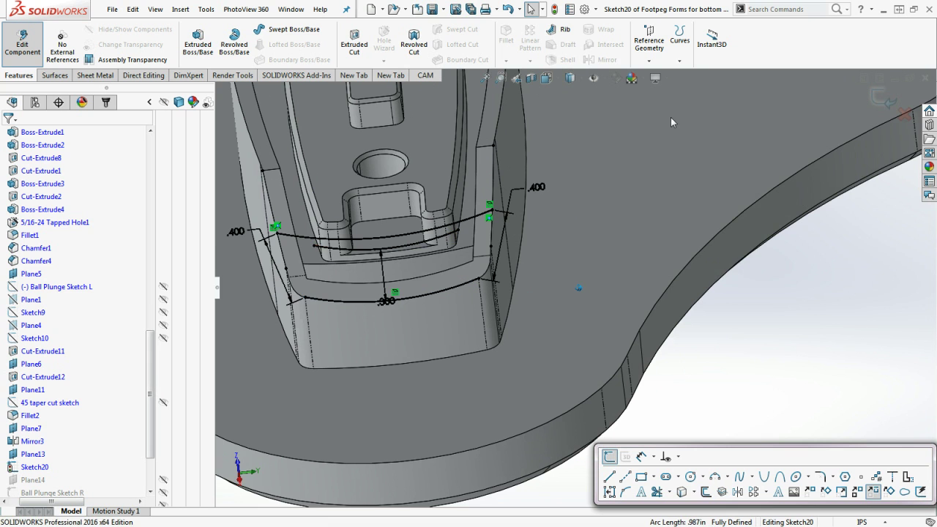
# Delete the Offset Distance7 relation from the new offset spline while keeping its Offset2 relation.
pyautogui.click(383, 299)
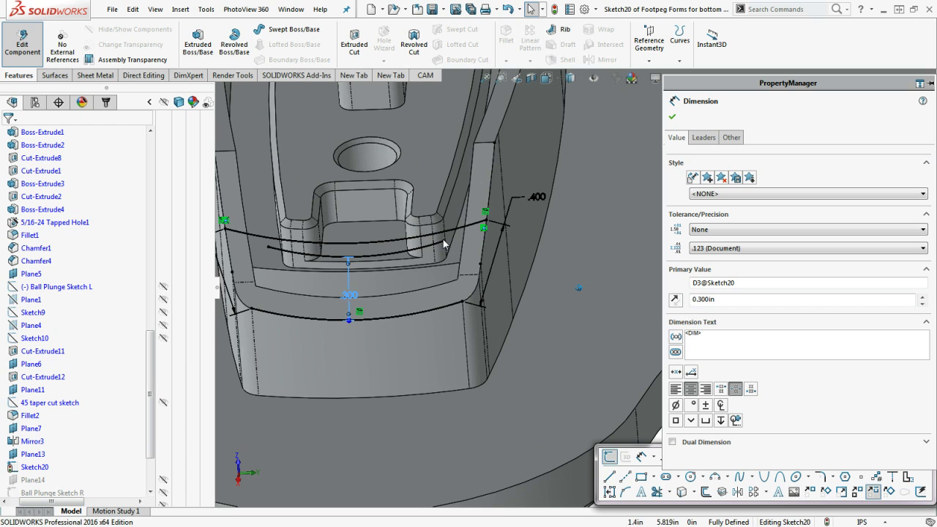
pyautogui.click(443, 241)
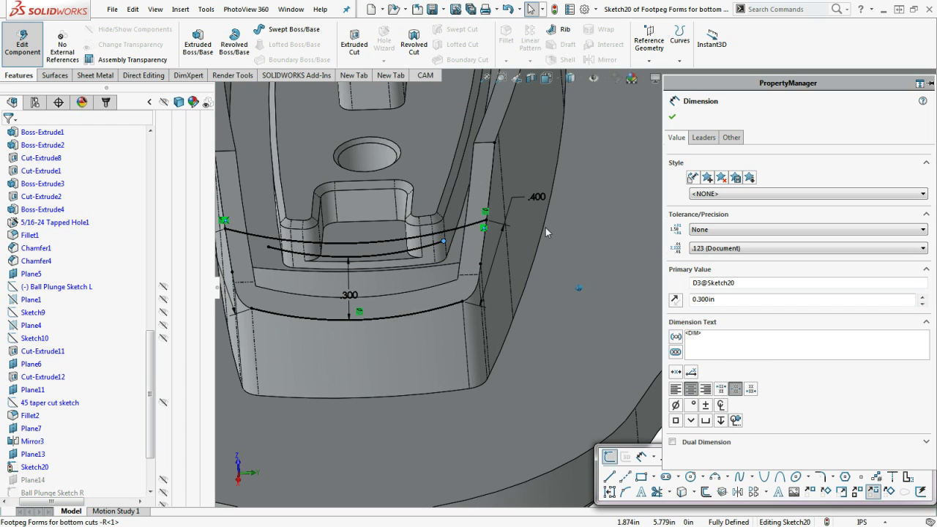
pyautogui.click(484, 234)
pyautogui.click(443, 241)
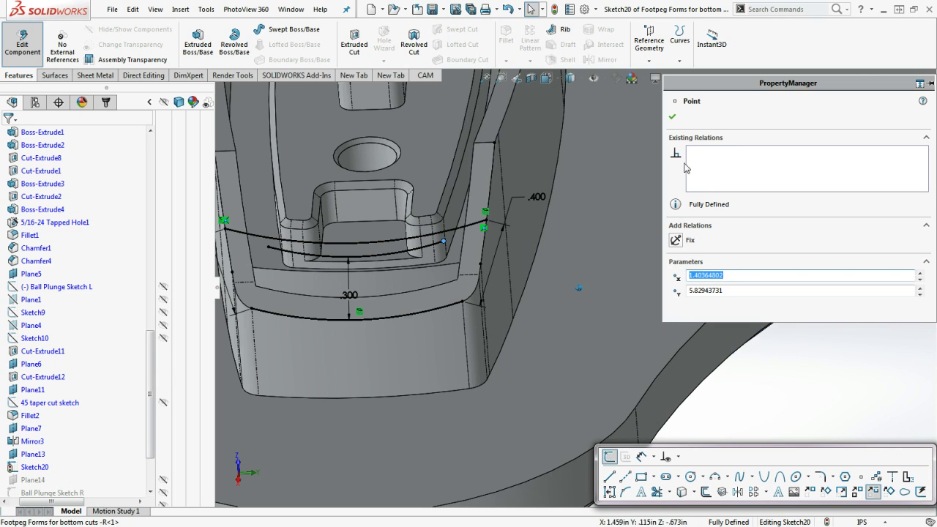
pyautogui.click(399, 255)
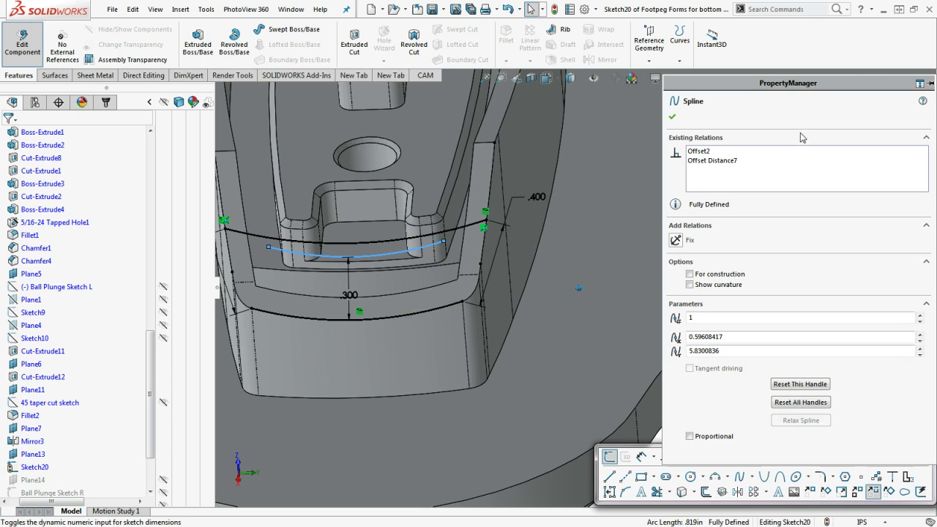
pyautogui.click(716, 161)
pyautogui.rightClick(723, 161)
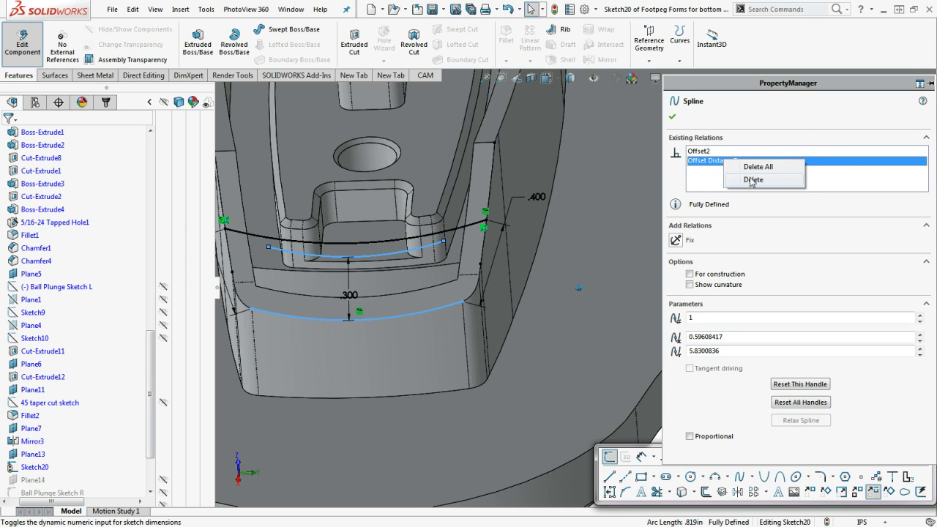
pyautogui.click(754, 180)
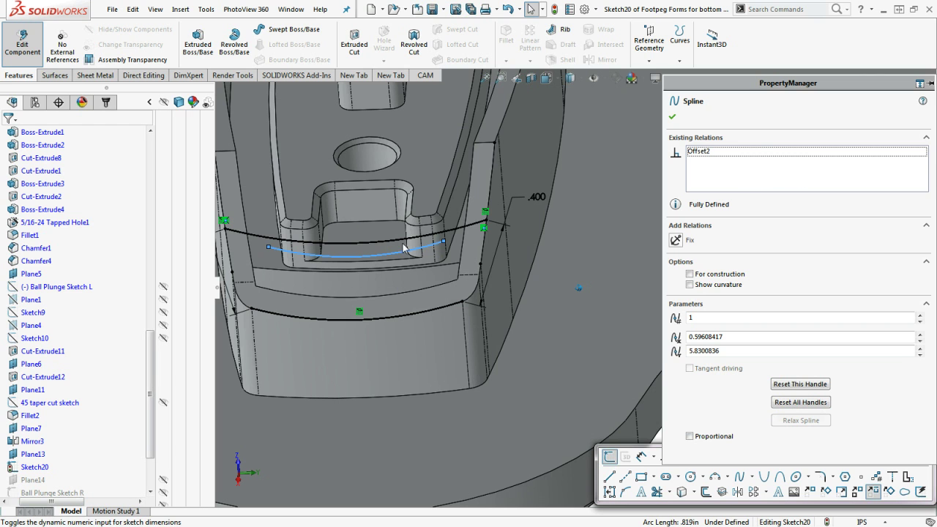
# Move the offset spline's endpoints toward the outer end edge, giving a curve about 0.89 in long, and reset all its handles.
pyautogui.moveTo(443, 245); pyautogui.dragTo(490, 249)
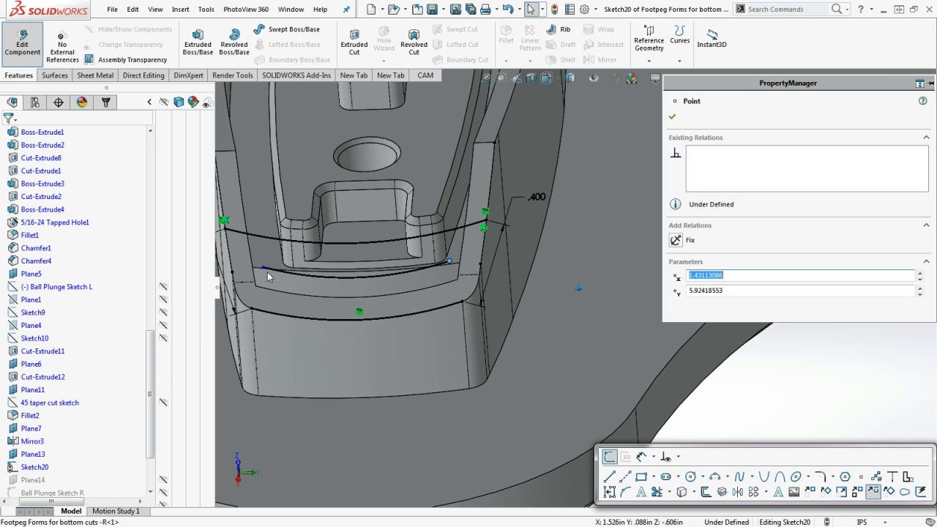
pyautogui.click(263, 270)
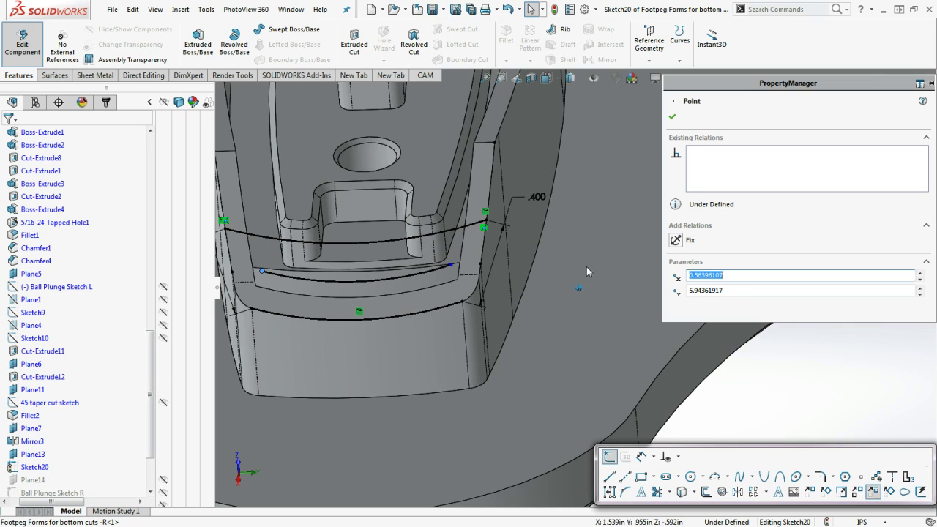
pyautogui.click(433, 271)
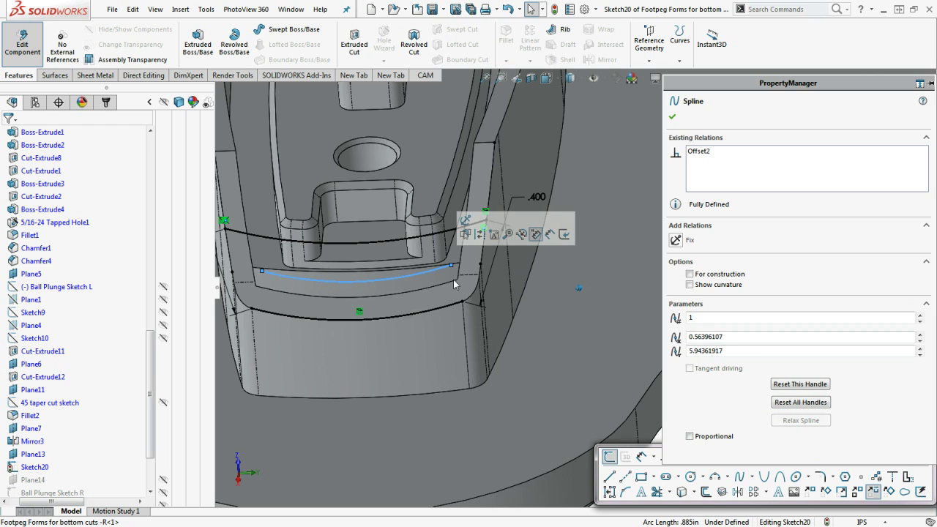
pyautogui.click(801, 403)
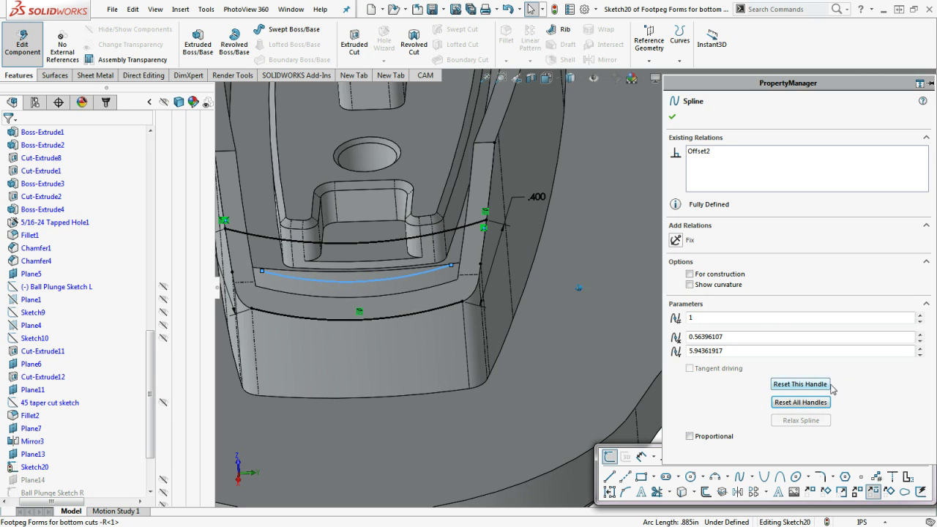
# Make the offset spline proportional, move it slightly inward toward the pocket, and delete its remaining Offset2 relation.
pyautogui.click(689, 436)
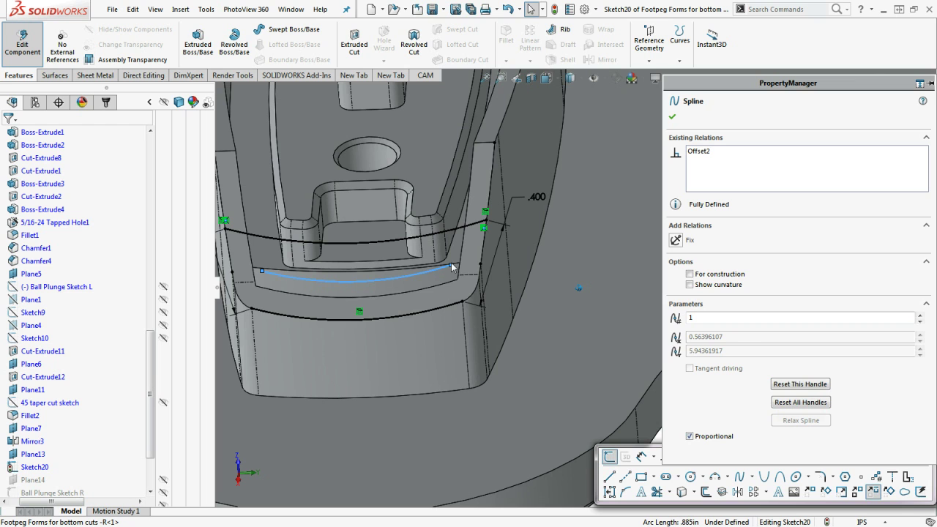
pyautogui.moveTo(565, 237); pyautogui.dragTo(447, 259)
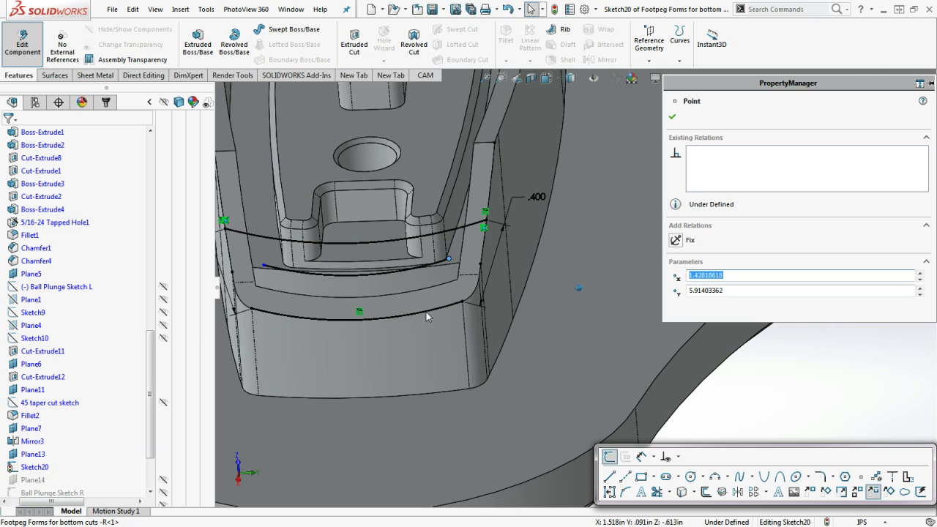
pyautogui.click(422, 269)
pyautogui.click(703, 156)
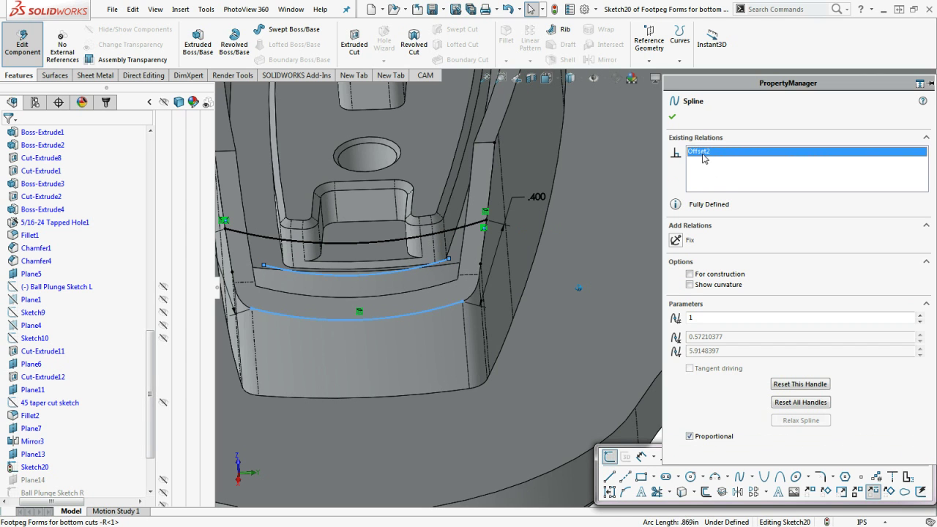
pyautogui.rightClick(704, 155)
pyautogui.click(732, 172)
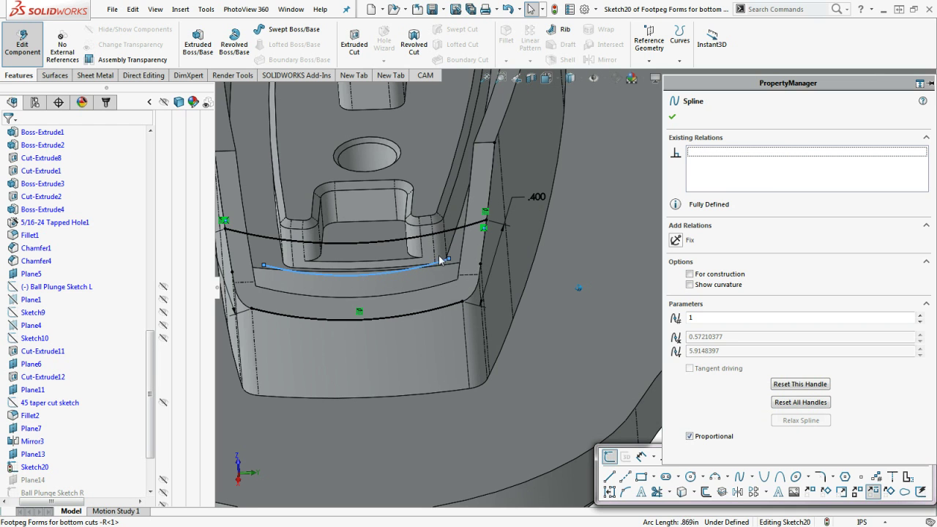
# Attach one endpoint of the freed spline to the adjacent side wall's edge and reposition its other endpoint near the opposite wall.
pyautogui.moveTo(449, 259); pyautogui.dragTo(483, 249)
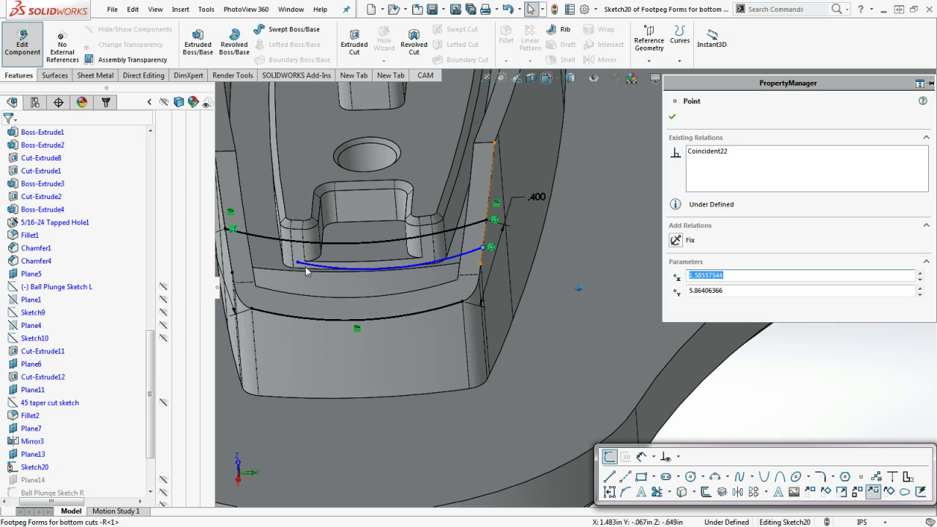
pyautogui.moveTo(298, 262)
pyautogui.mouseDown()
pyautogui.moveTo(236, 256)
pyautogui.moveTo(310, 253)
pyautogui.moveTo(195, 264)
pyautogui.moveTo(249, 253)
pyautogui.moveTo(315, 288)
pyautogui.moveTo(289, 280)
pyautogui.moveTo(284, 304)
pyautogui.moveTo(301, 297)
pyautogui.moveTo(291, 268)
pyautogui.mouseUp()
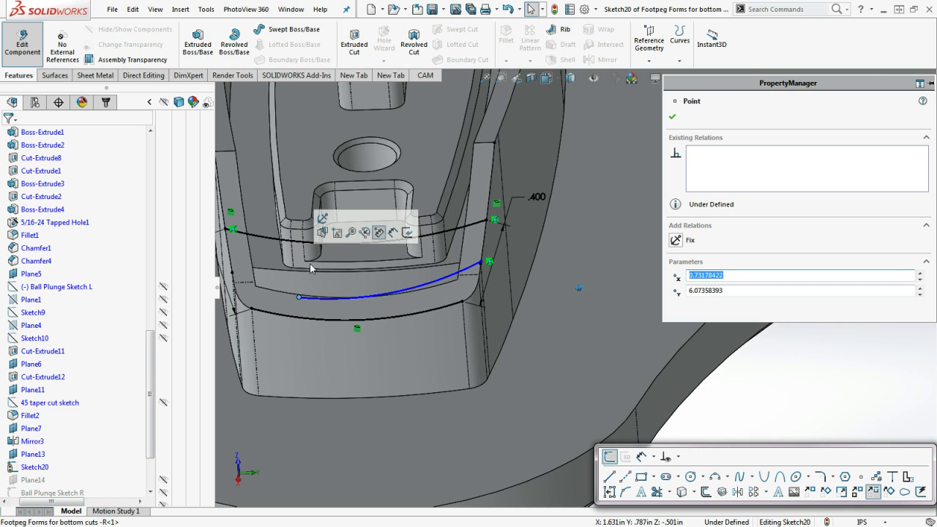
pyautogui.moveTo(299, 296); pyautogui.dragTo(275, 253)
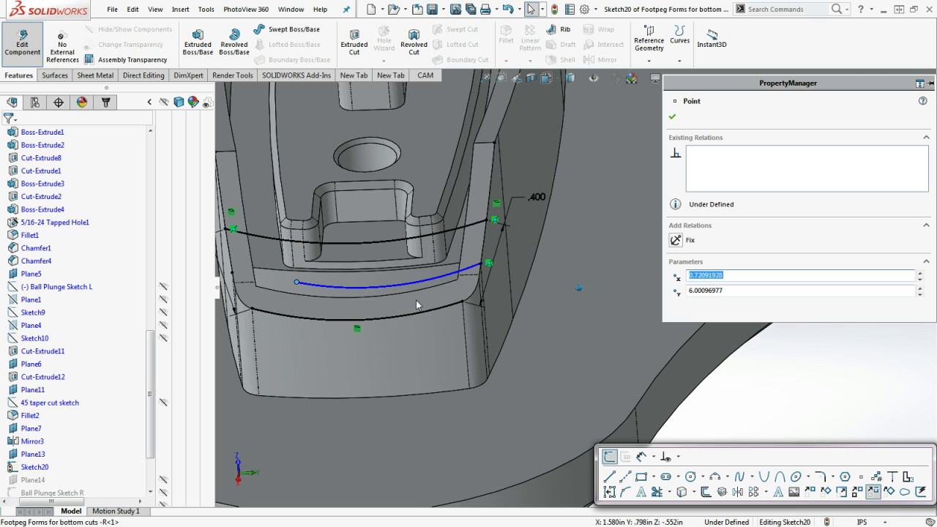
# Try to lengthen the spline from its free end toward the side wall with Extend Entities.
pyautogui.click(889, 476)
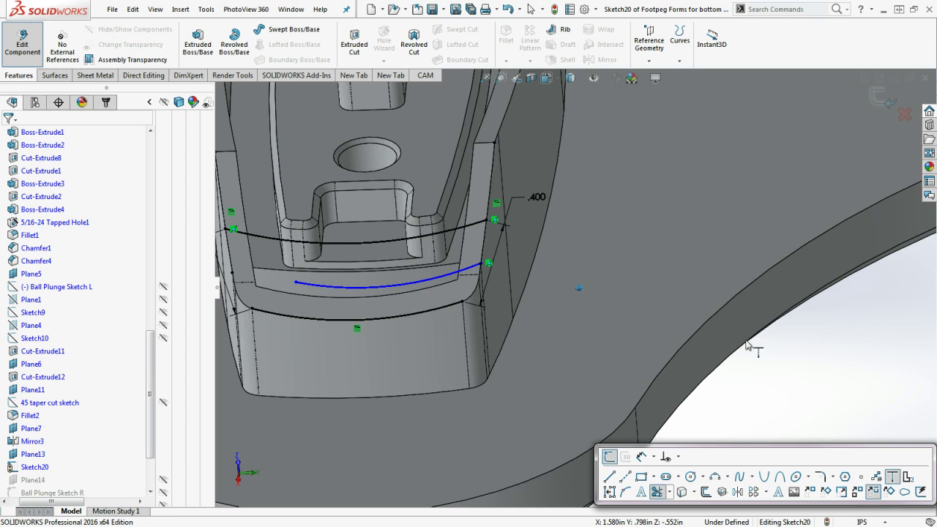
pyautogui.click(319, 287)
pyautogui.moveTo(358, 283); pyautogui.dragTo(445, 250, button='middle')
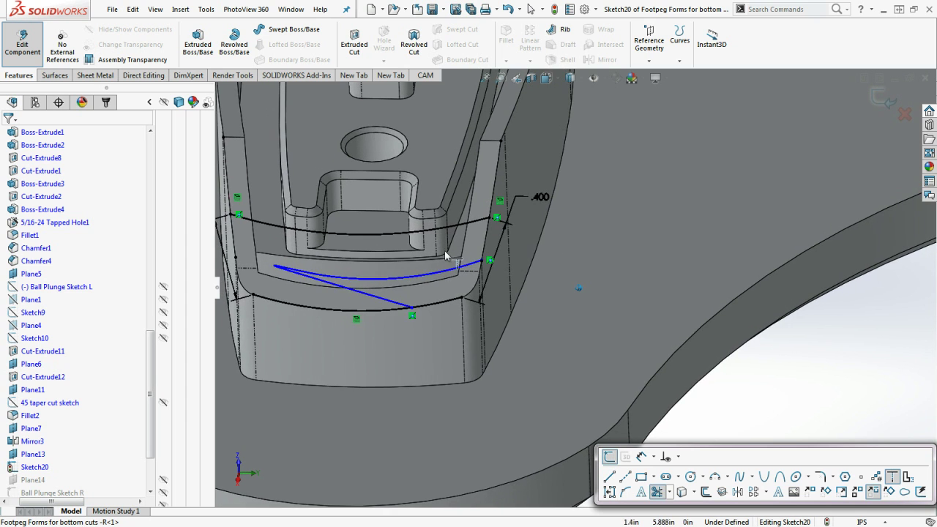
pyautogui.moveTo(278, 271); pyautogui.dragTo(306, 278, button='middle')
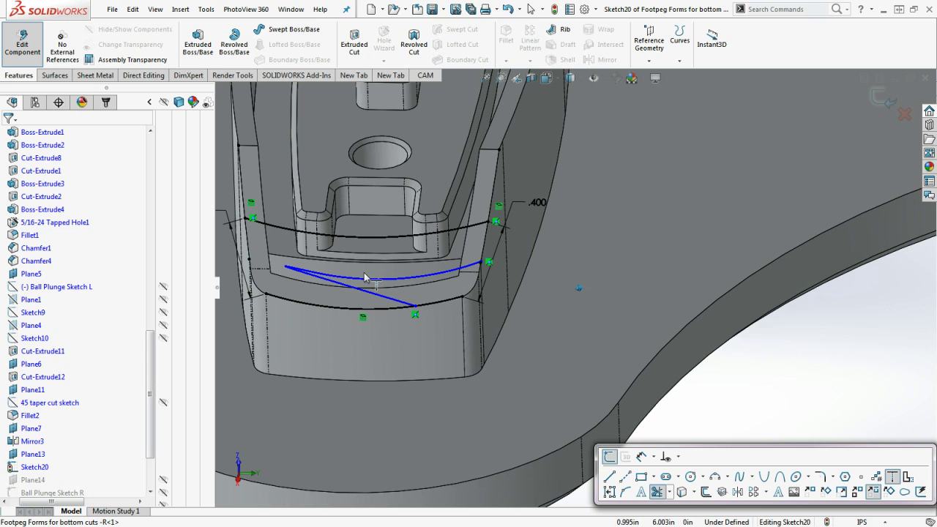
pyautogui.press('Escape')
# Delete the distorted extended spline from the sketch.
pyautogui.click(343, 286)
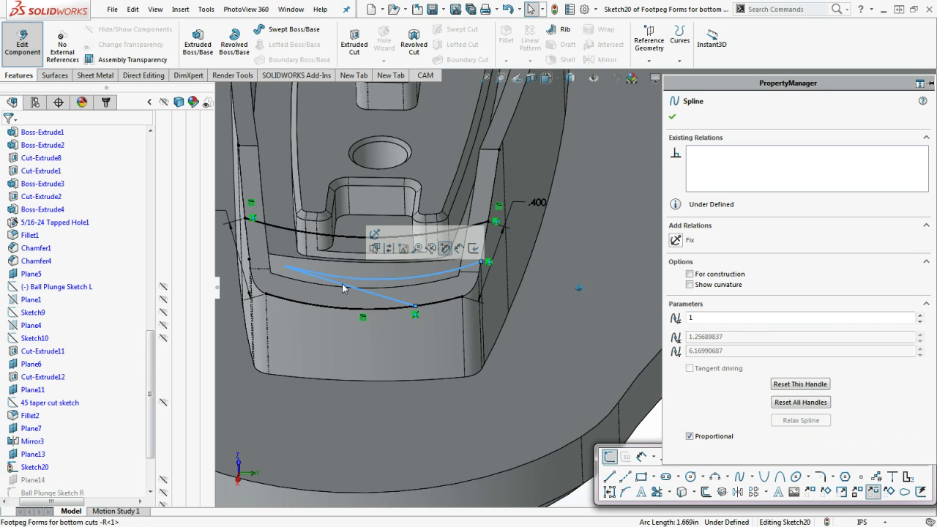
pyautogui.press('Delete')
pyautogui.moveTo(490, 269); pyautogui.dragTo(397, 321, button='middle')
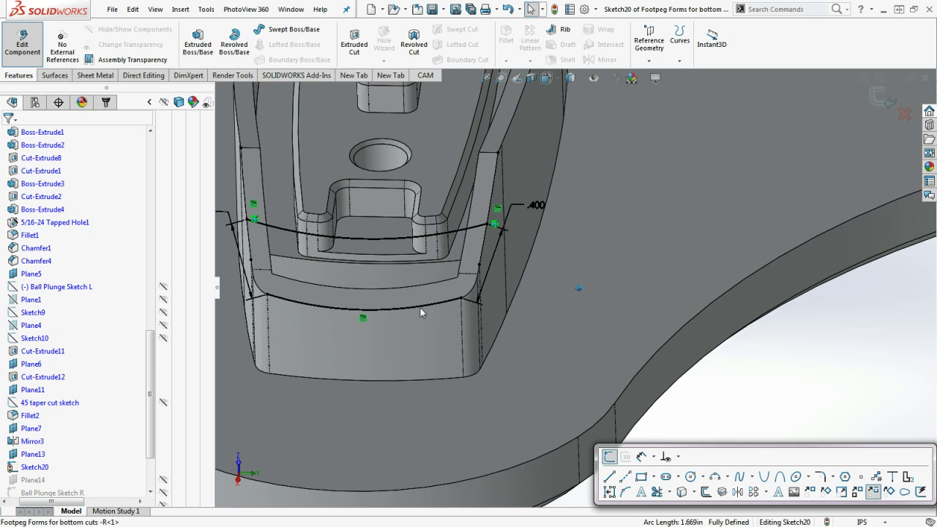
# Offset the spline on the outer end edge 0.5 in outward, away from the pocket, with an offset dimension added.
pyautogui.click(420, 308)
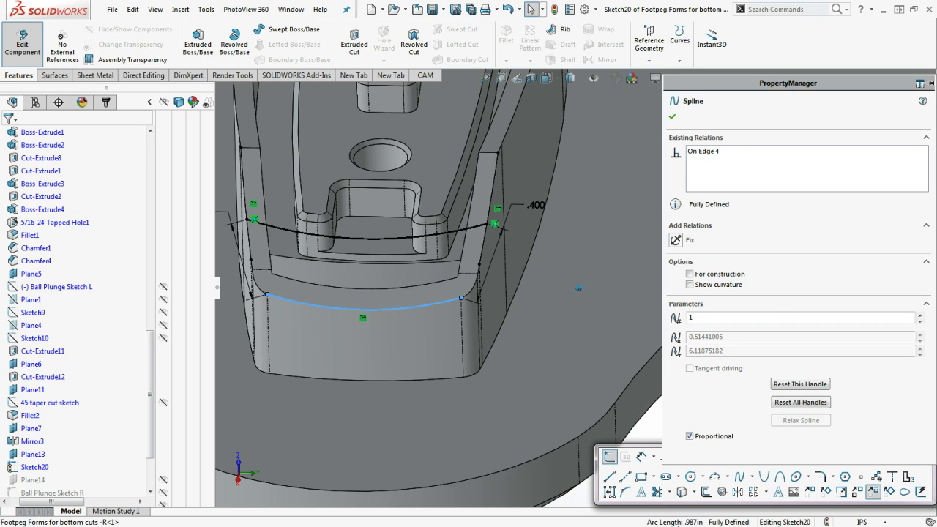
pyautogui.click(706, 492)
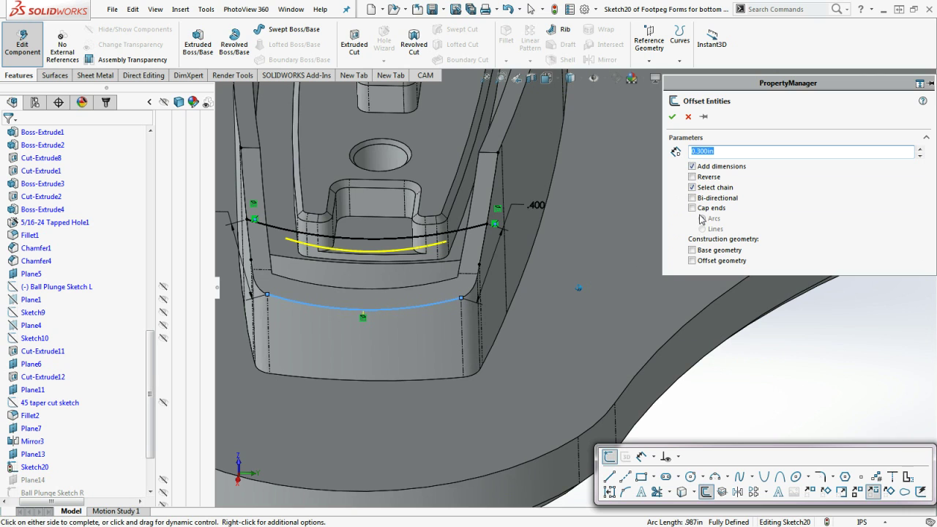
pyautogui.click(693, 187)
pyautogui.click(692, 176)
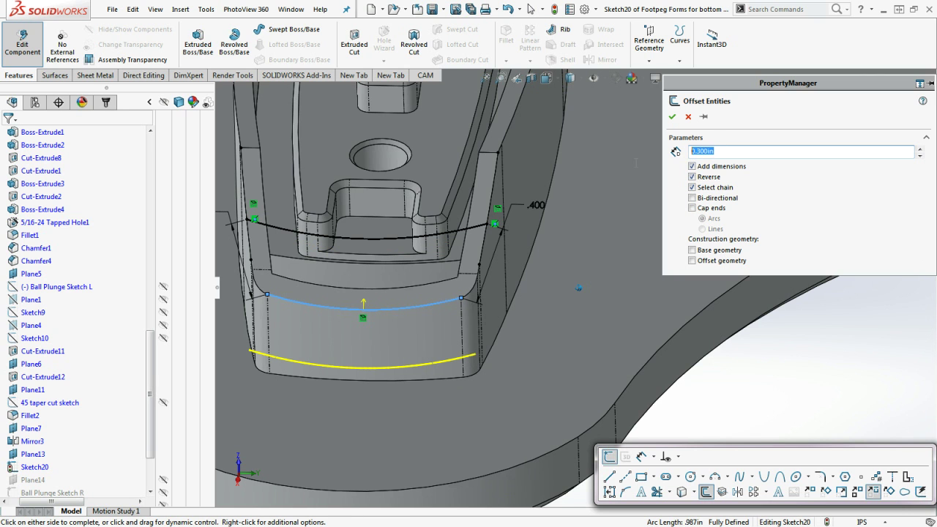
pyautogui.write('0.5')
pyautogui.press('Return')
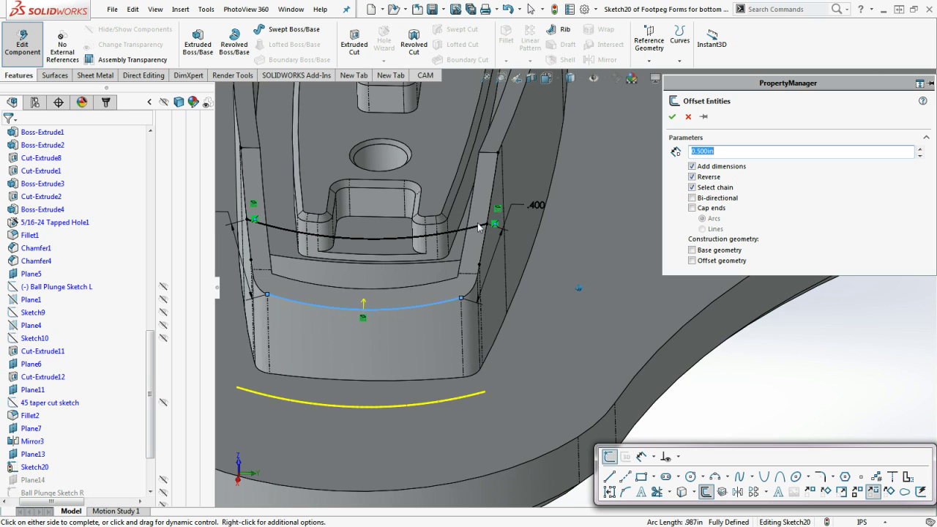
pyautogui.click(671, 117)
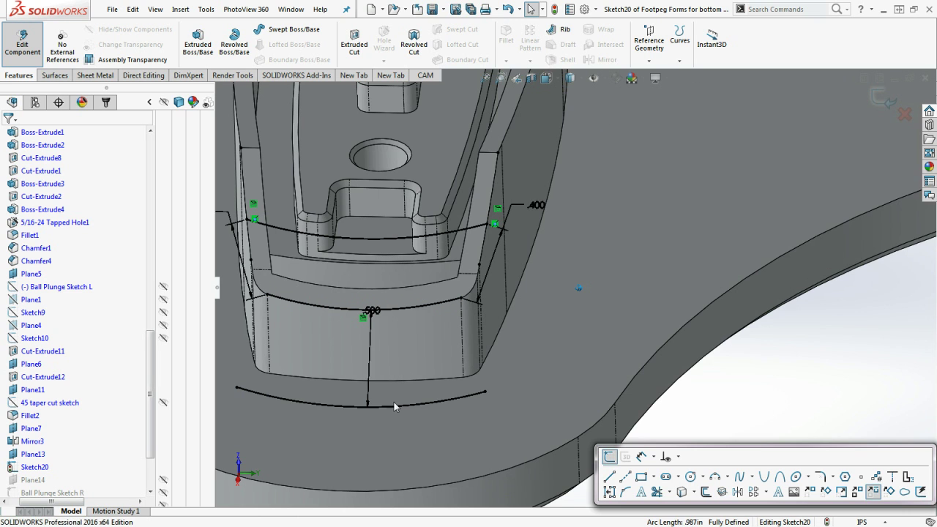
# Delete all relations from the new outward offset spline.
pyautogui.click(402, 404)
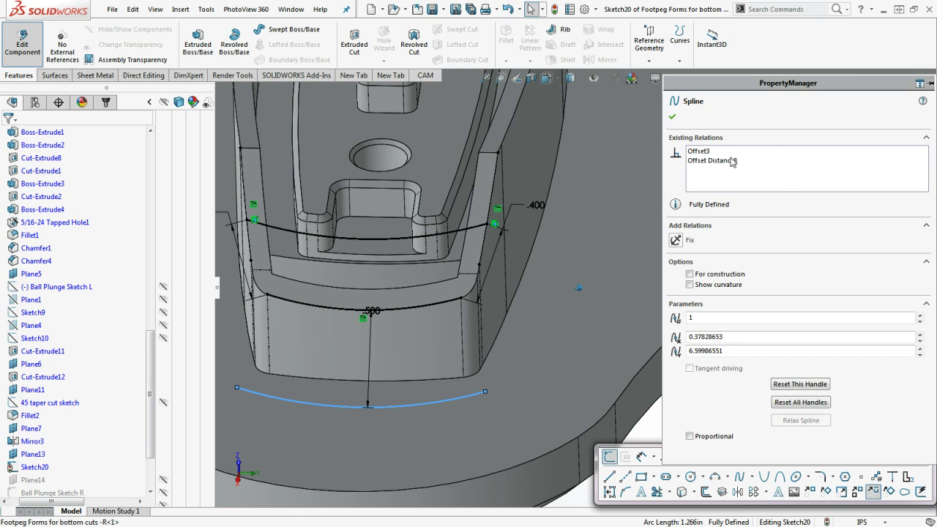
pyautogui.rightClick(754, 156)
pyautogui.click(786, 163)
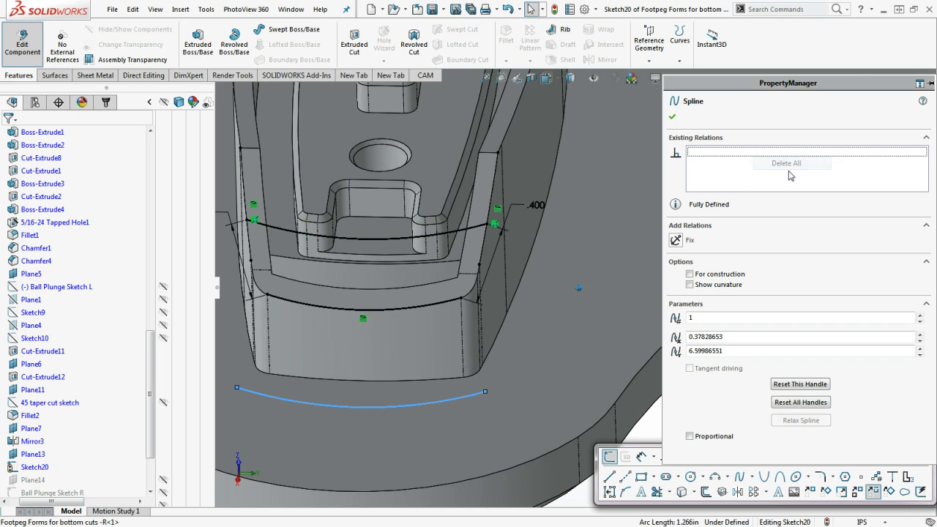
# Make the spline proportional and move its endpoints inward onto the side walls, above the existing curve with the .400 dimensions.
pyautogui.moveTo(381, 407); pyautogui.dragTo(373, 321)
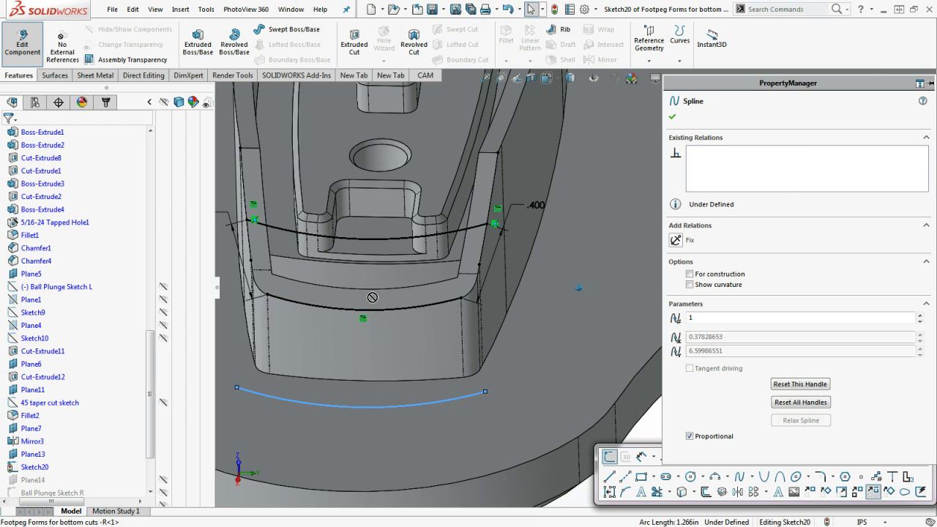
pyautogui.click(390, 413)
pyautogui.click(395, 407)
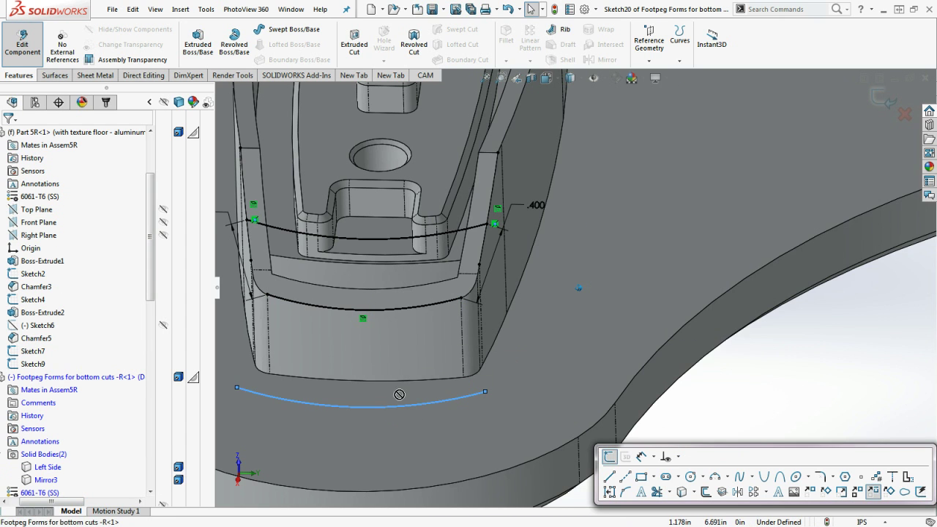
pyautogui.click(474, 394)
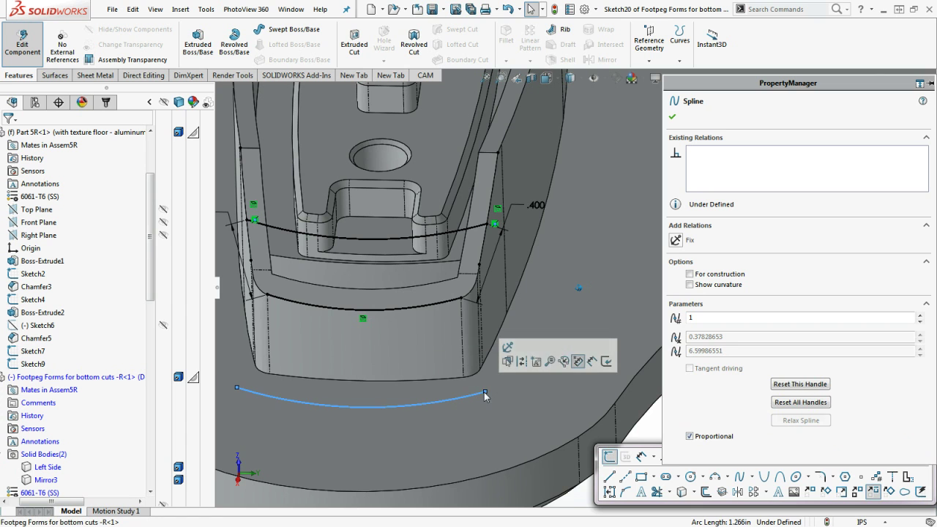
pyautogui.moveTo(484, 392); pyautogui.dragTo(485, 233)
pyautogui.moveTo(276, 367); pyautogui.dragTo(248, 199)
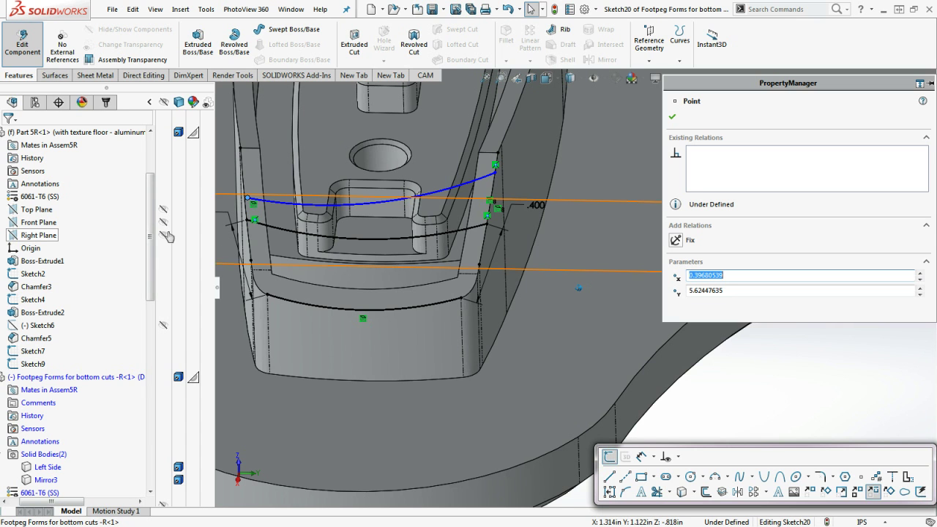
# Adjust both endpoints of the moved spline so they sit at the outer edges of the two side walls.
pyautogui.moveTo(458, 245); pyautogui.dragTo(446, 233, button='middle')
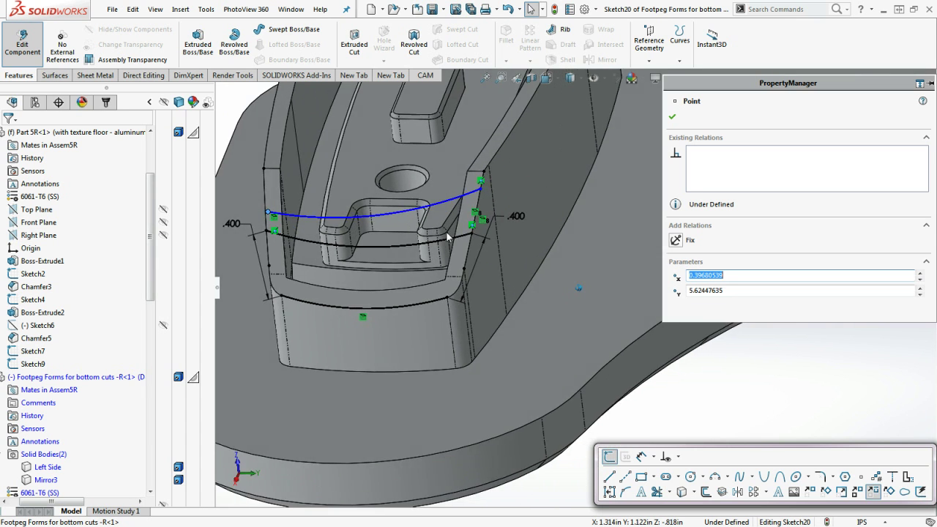
pyautogui.click(477, 192)
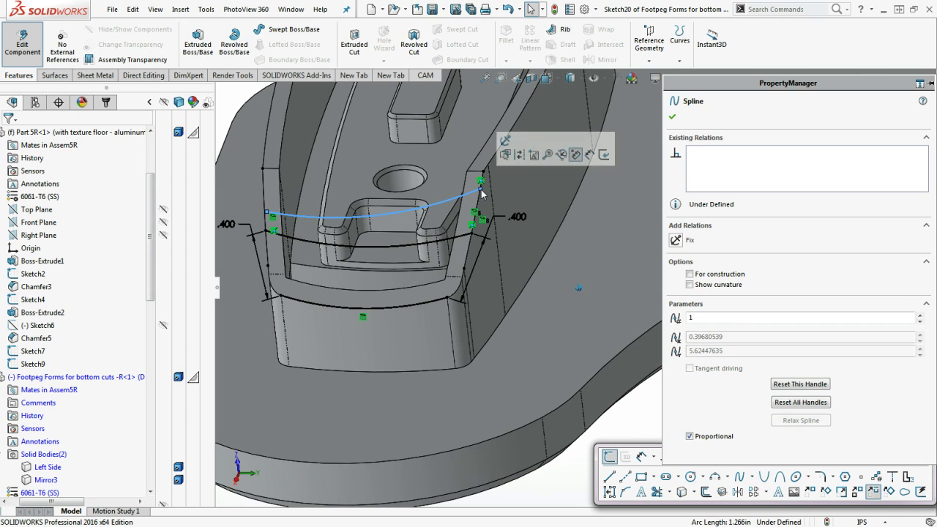
pyautogui.click(480, 190)
pyautogui.moveTo(480, 192); pyautogui.dragTo(327, 170, button='middle')
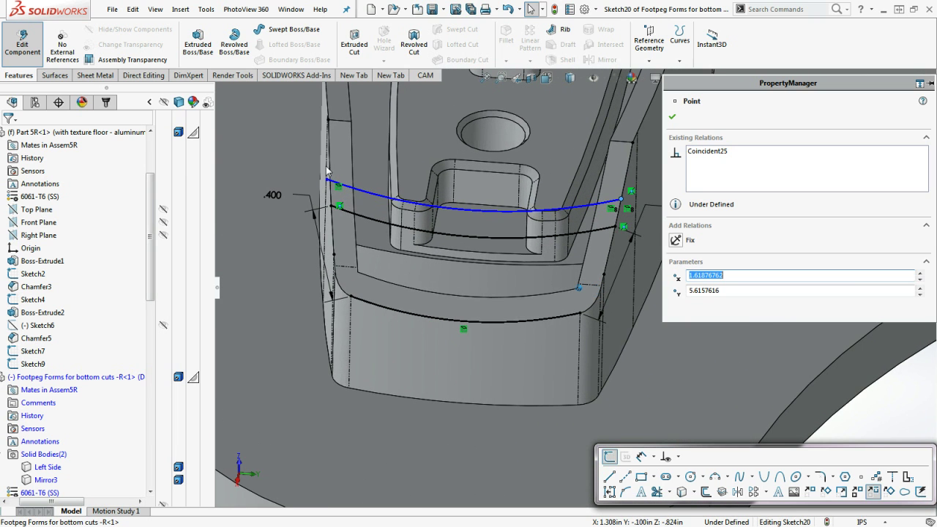
pyautogui.moveTo(310, 236); pyautogui.dragTo(334, 199, button='middle')
# Delete the repositioned proportional spline spanning the side walls.
pyautogui.click(322, 189)
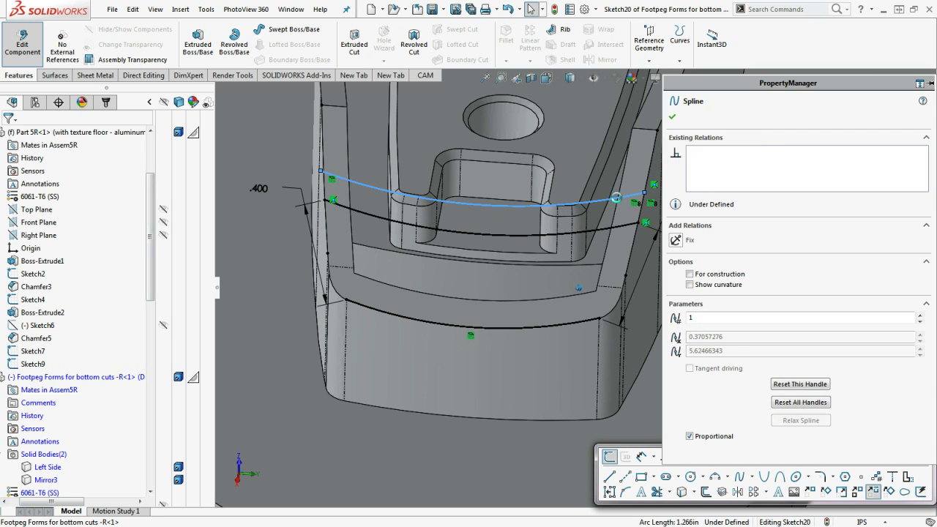
pyautogui.press('Delete')
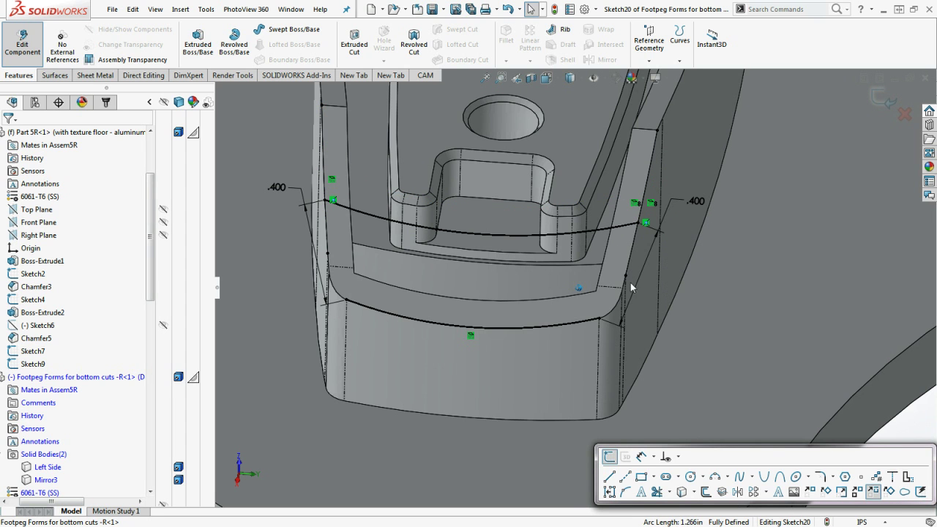
pyautogui.scroll(5, 754, 301)
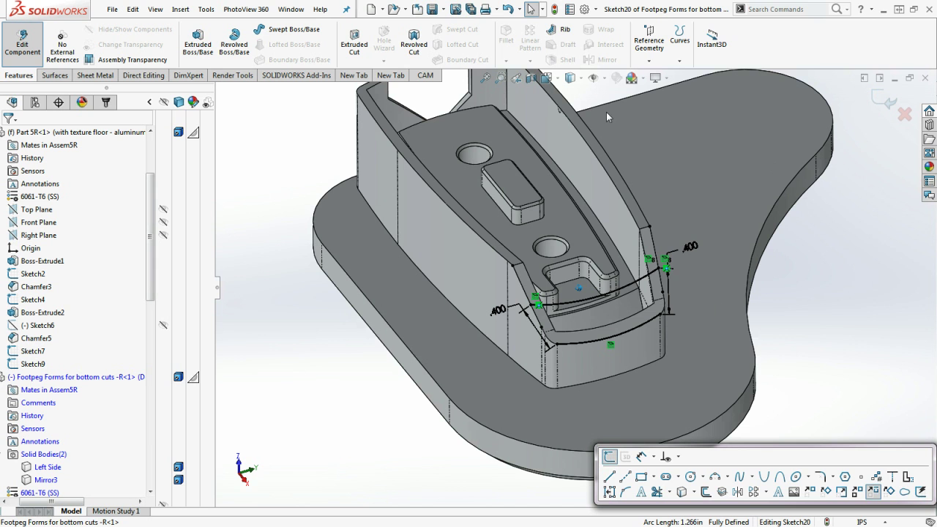
pyautogui.click(585, 9)
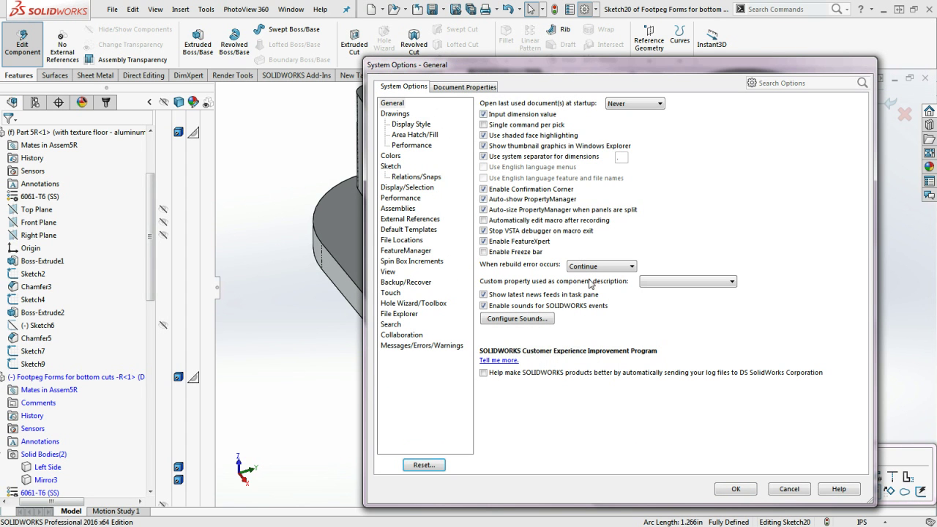
pyautogui.click(788, 489)
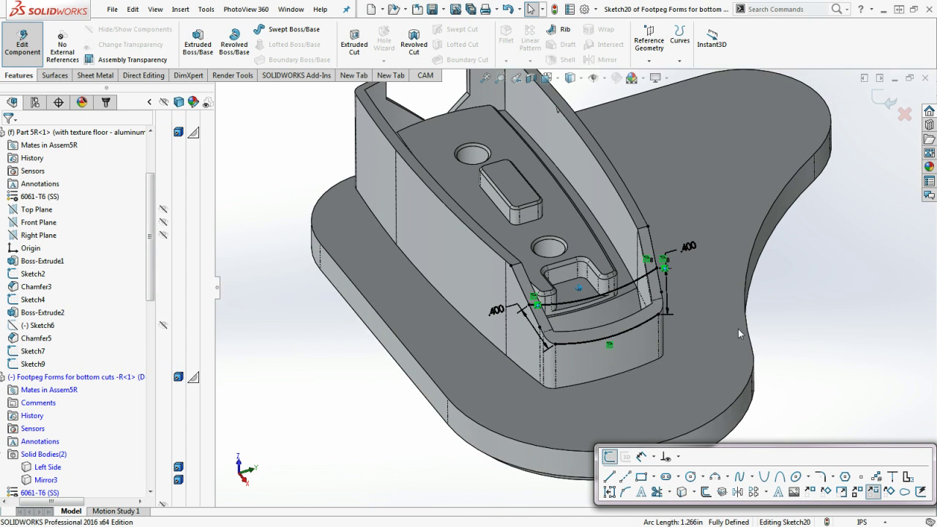